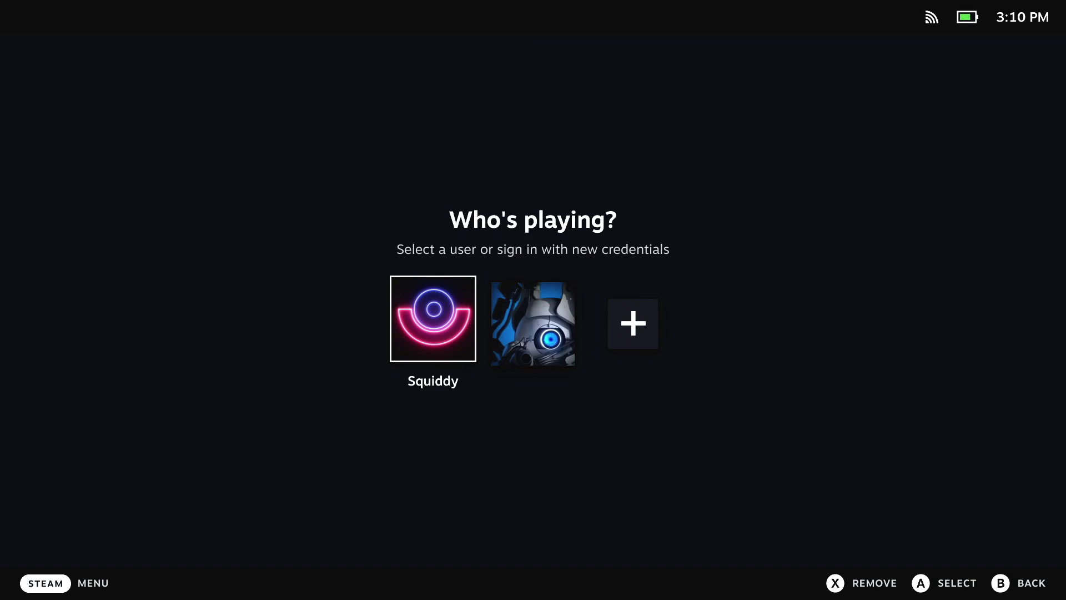
- Sign in with the selected profile on the Who's playing screen
key("Return")
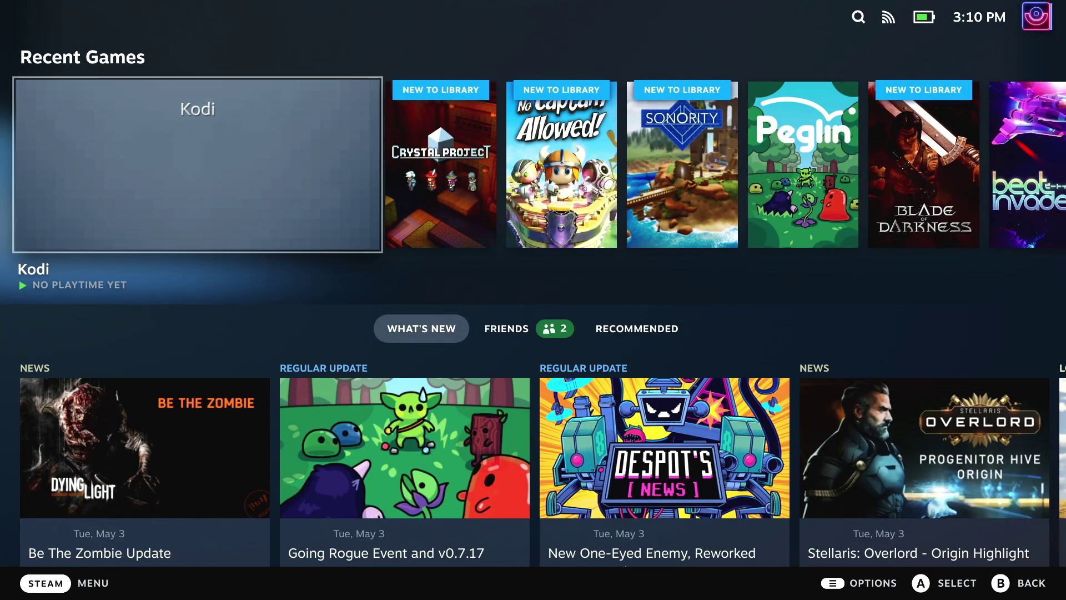
- Choose Power, then Switch to Desktop, from the Steam side menu
key("ctrl+1")
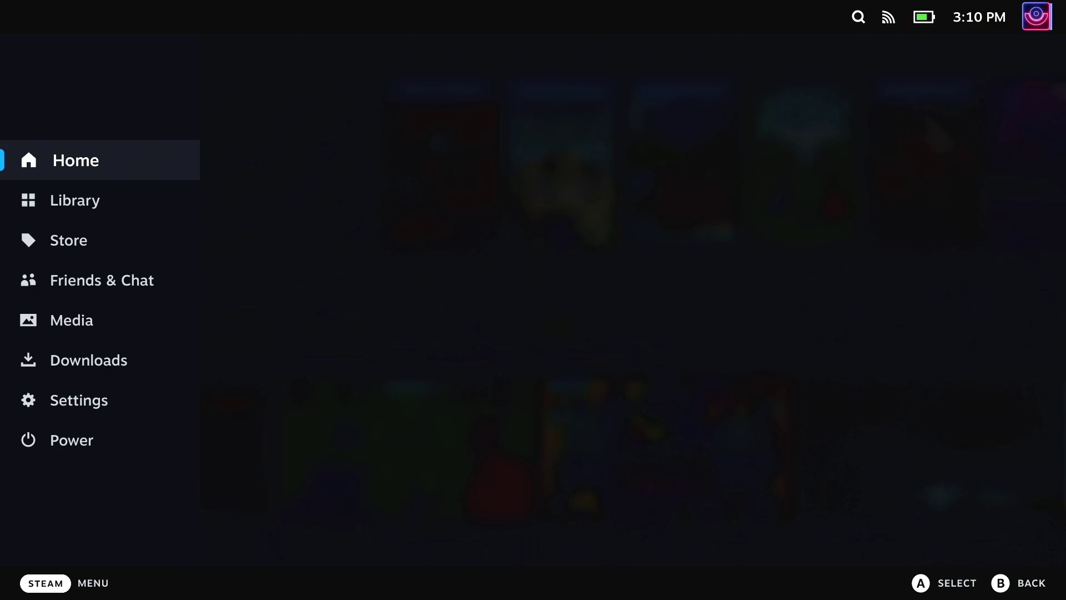
key("Down")
key("Down")
key("Down")
key("Down")
key("Down")
key("Down")
key("Down")
key("Return")
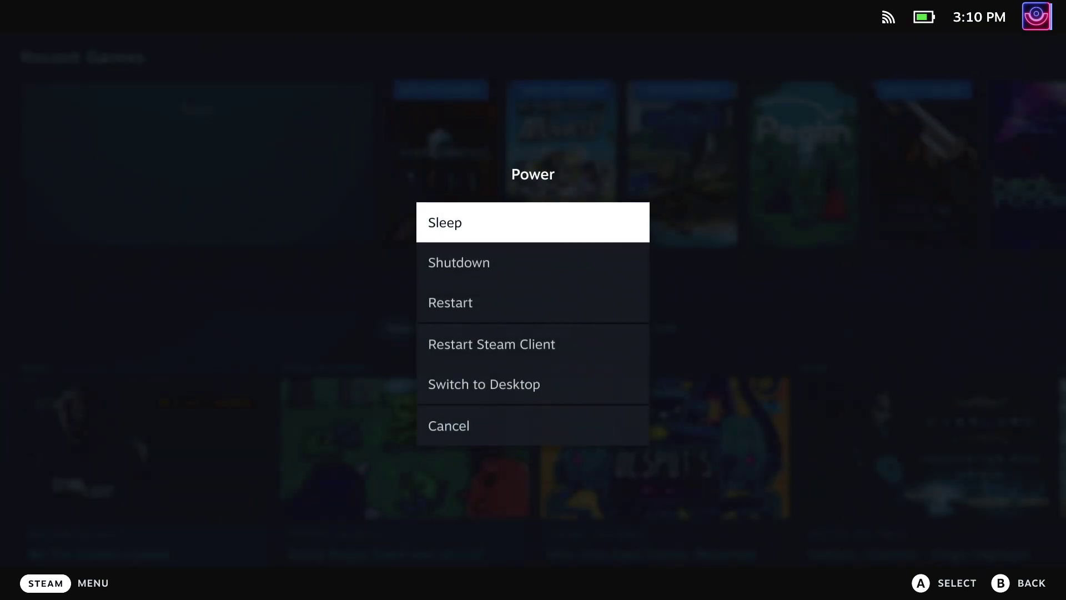
key("Down")
key("Down")
key("Down")
key("Down")
key("Return")
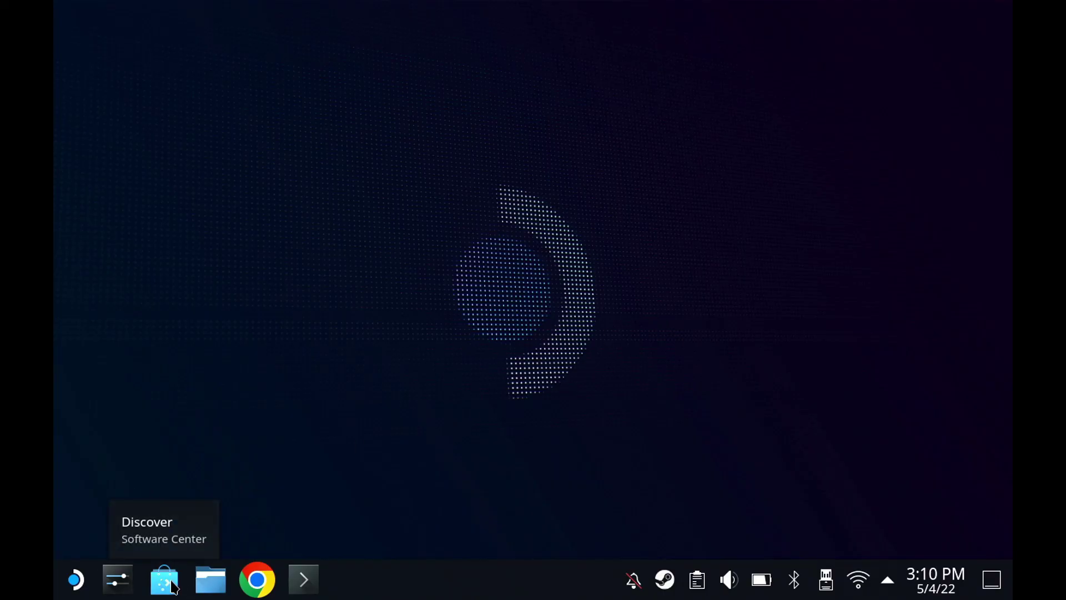
- Search Discover for 'disk usage' and open the Disk Usage Analyzer result
left_click(172, 585)
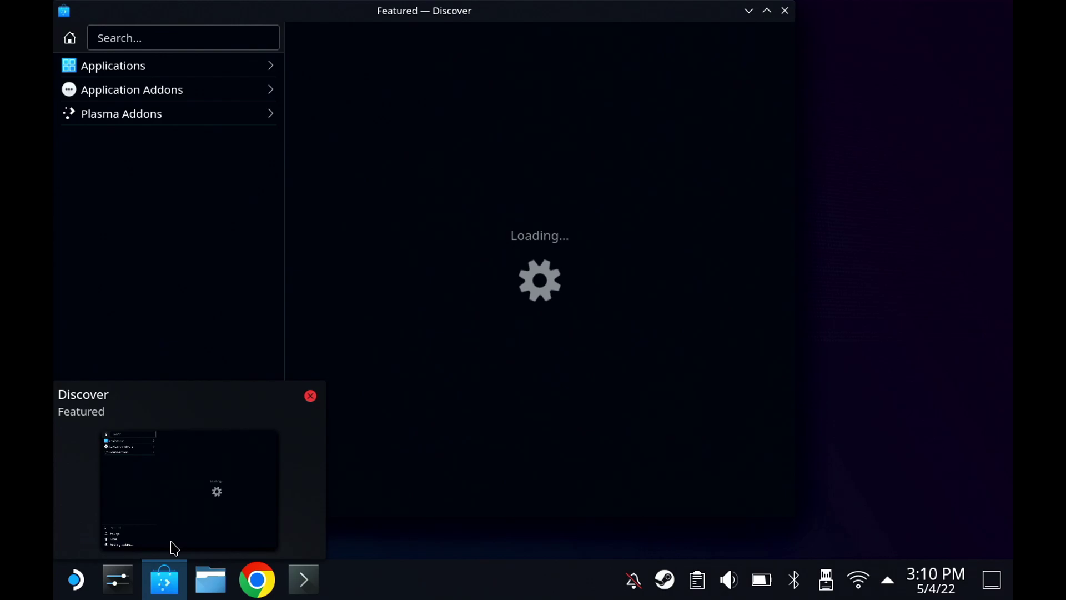
left_click(147, 29)
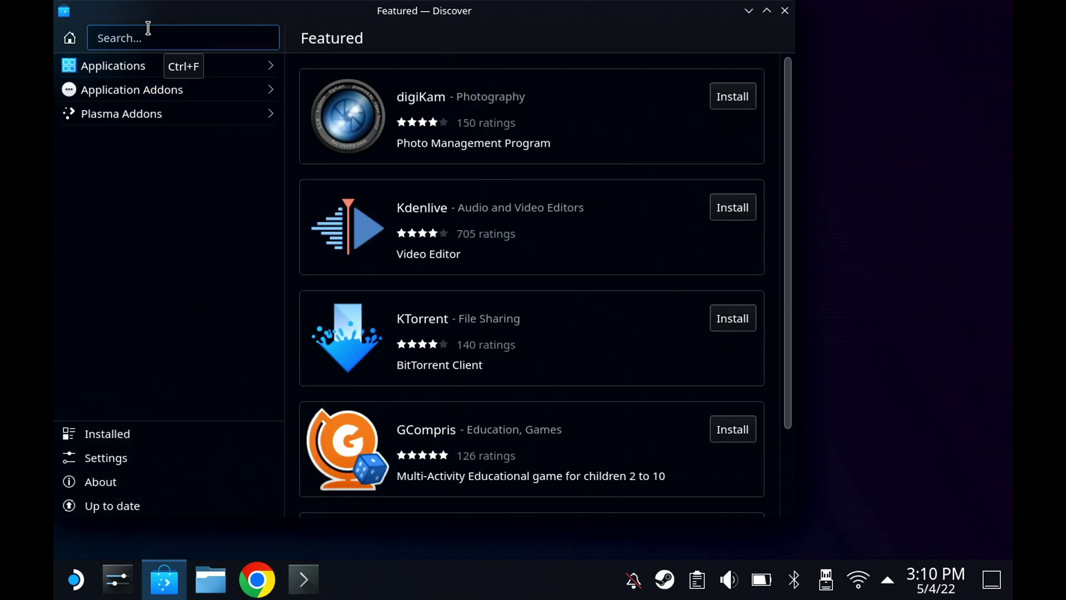
type("disk usage")
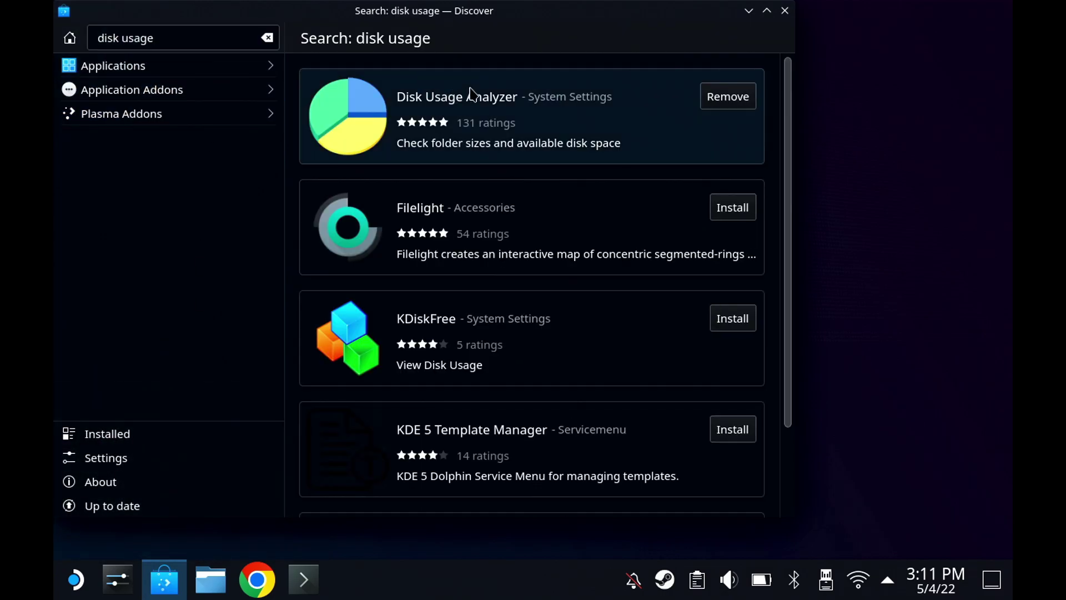
left_click(602, 121)
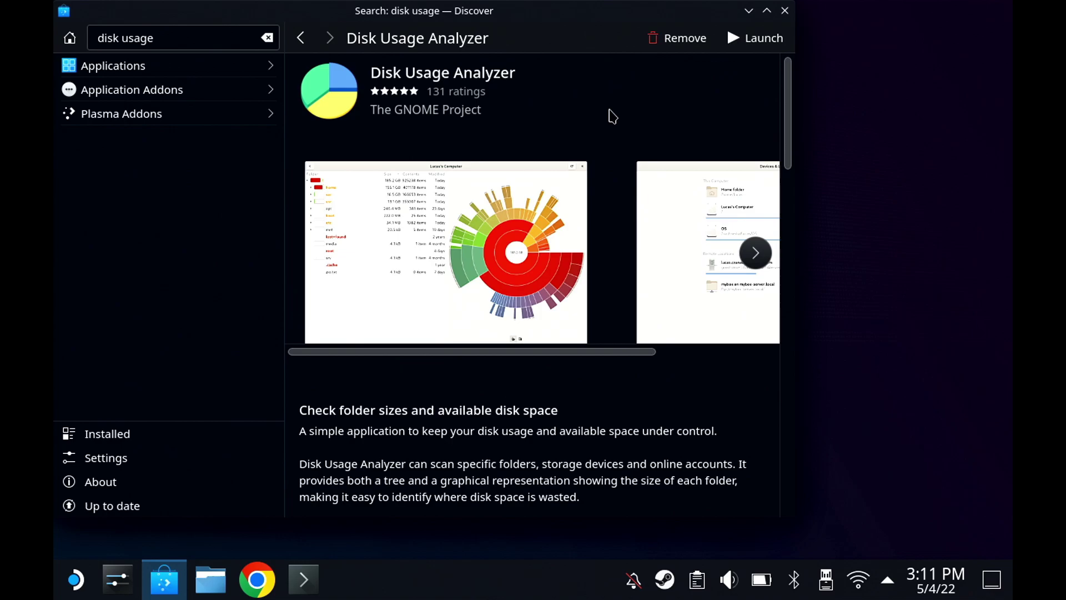
- Launch Disk Usage Analyzer, scan a listed location, and return to Devices & Locations
left_click(749, 47)
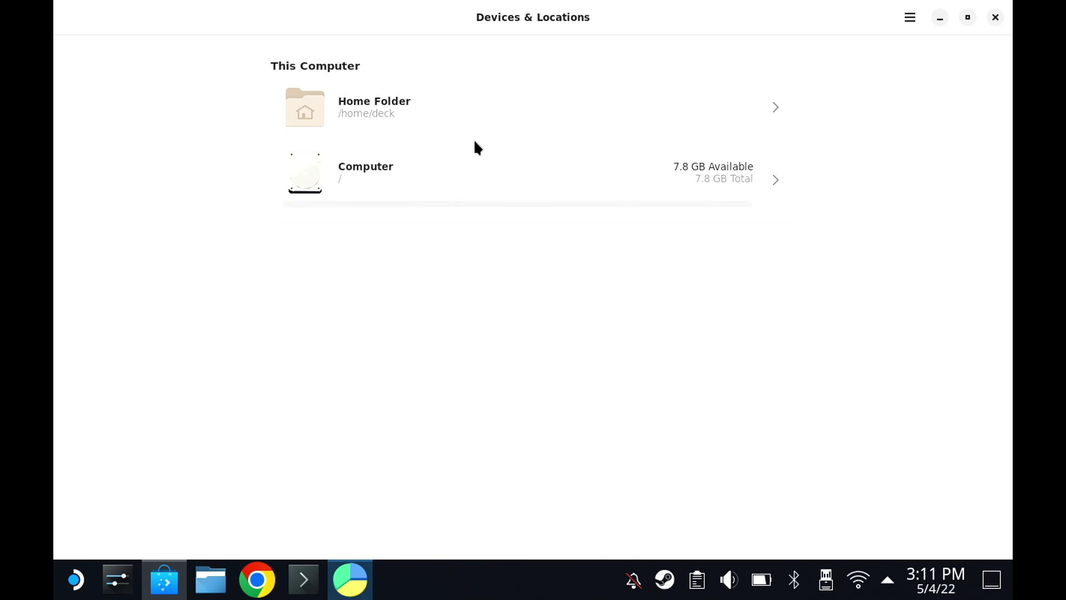
left_click(484, 114)
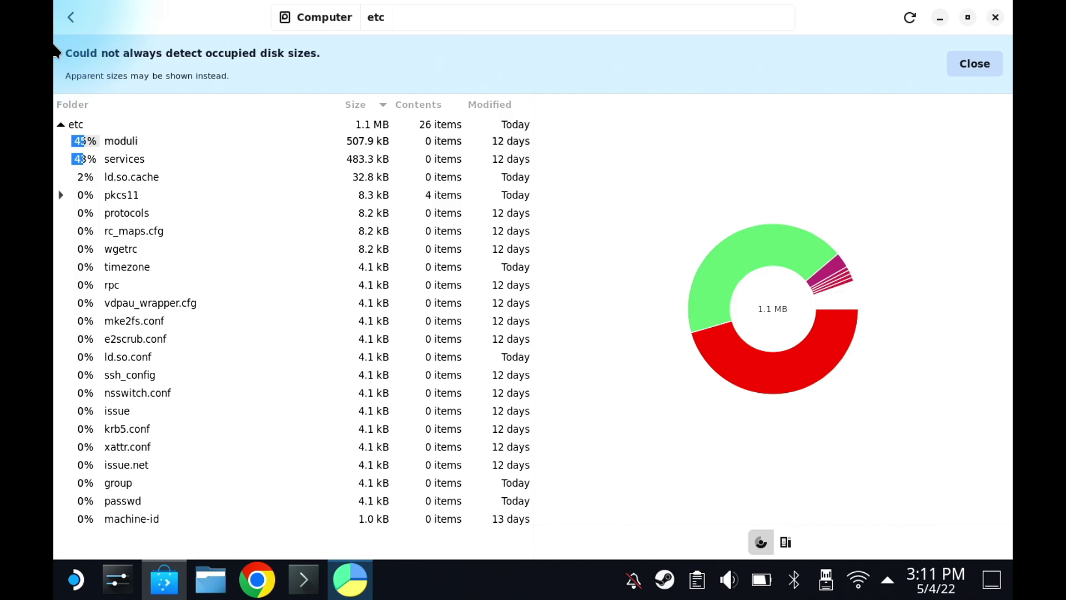
left_click(77, 14)
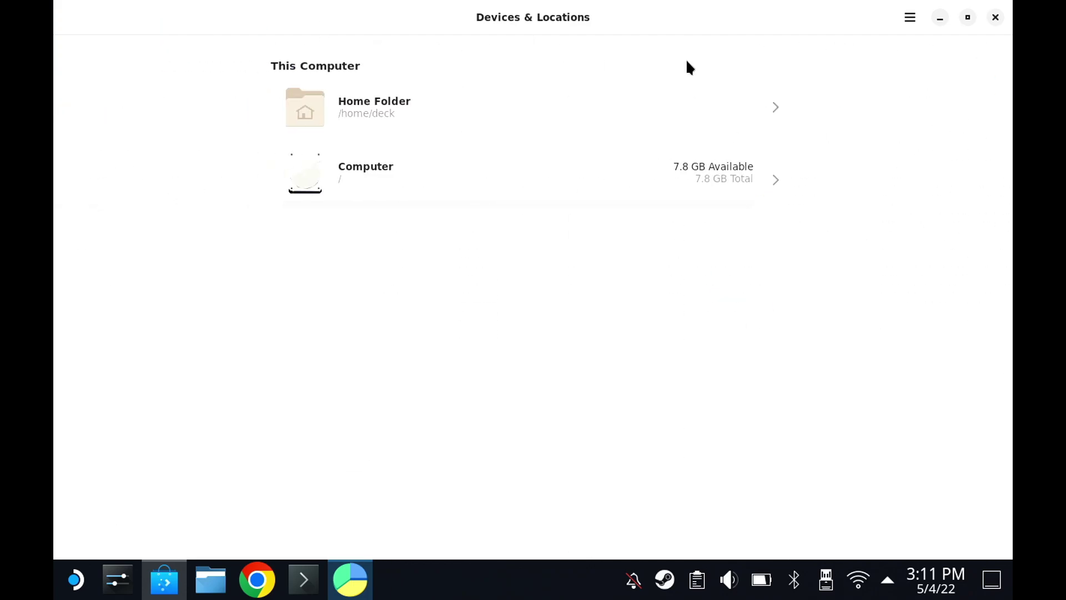
- Scan the SD card folder /run/media/mmcblk0p1/ via Scan Folder
left_click(907, 21)
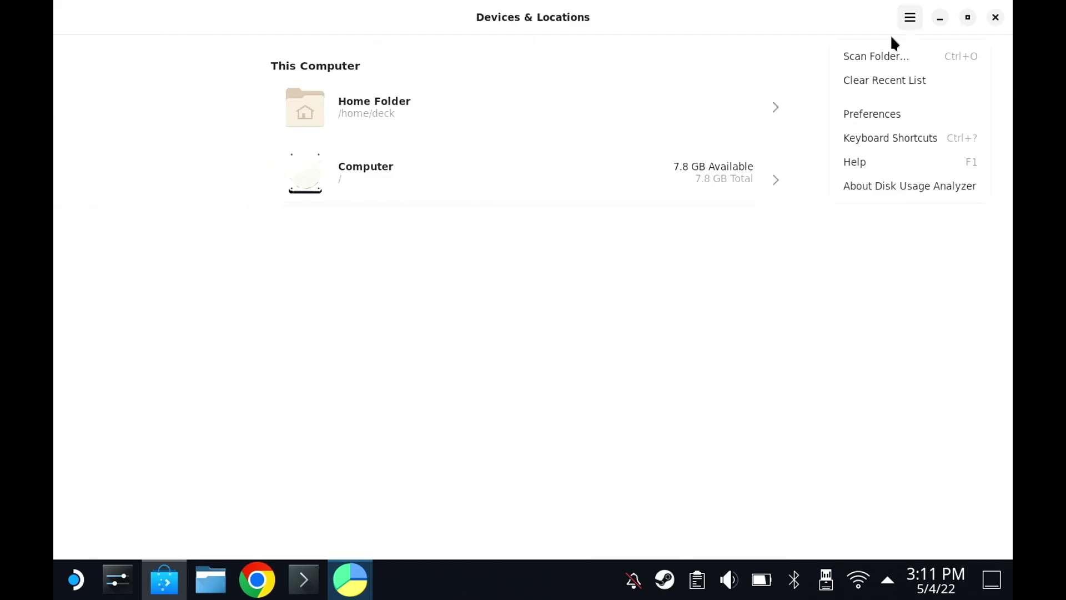
left_click(869, 57)
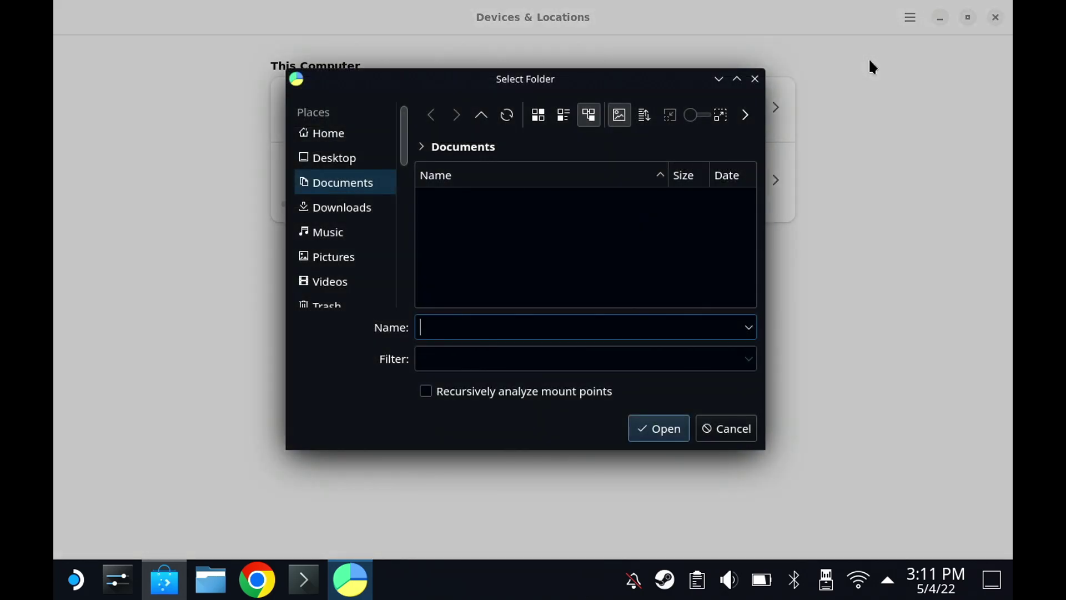
type("/ru")
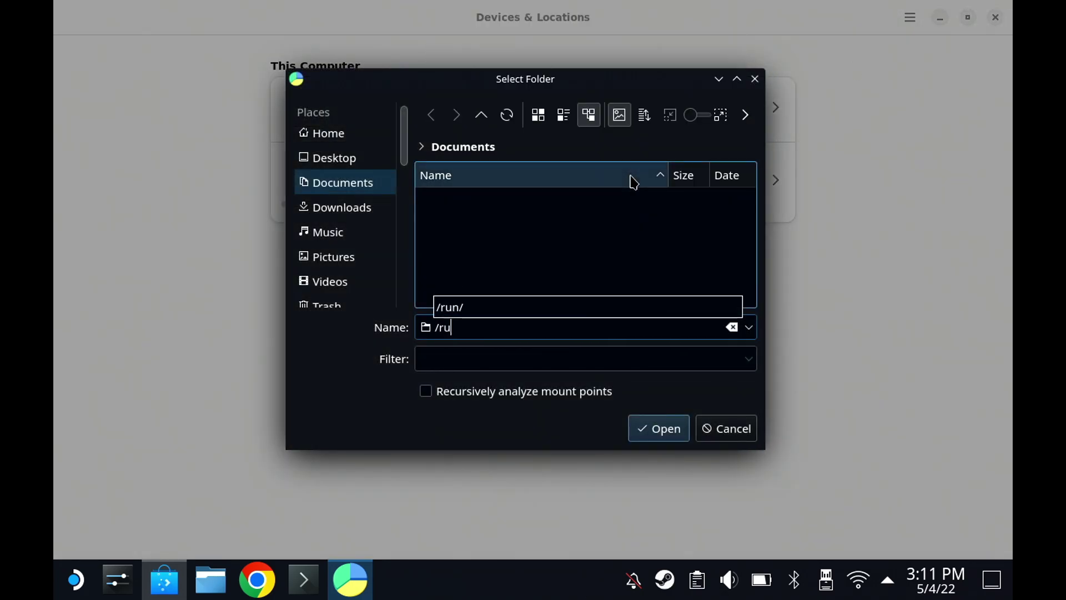
type("n")
type("/r")
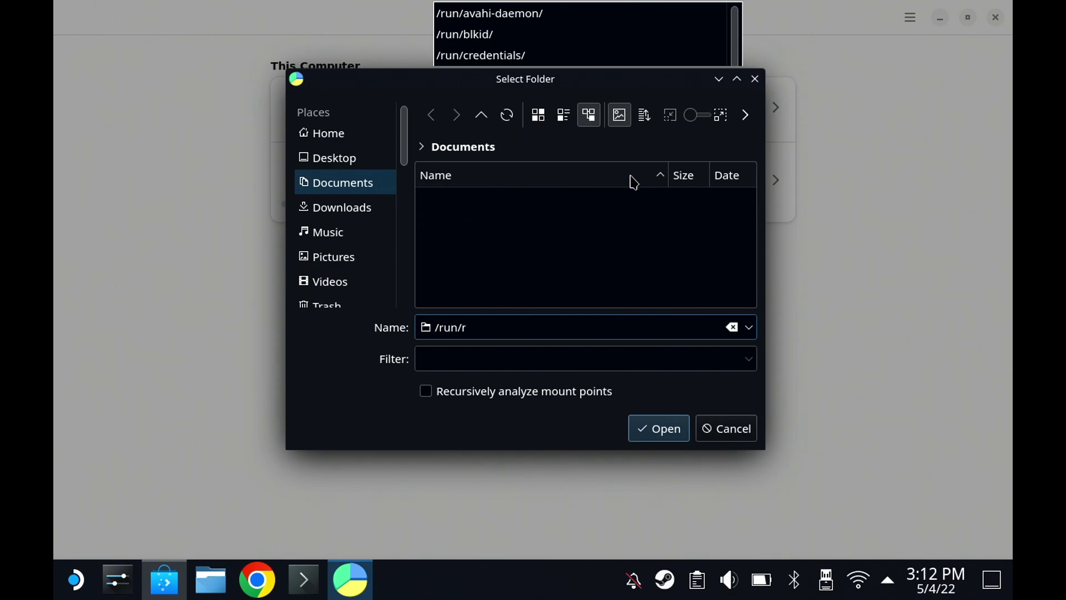
key("BackSpace")
type("media/")
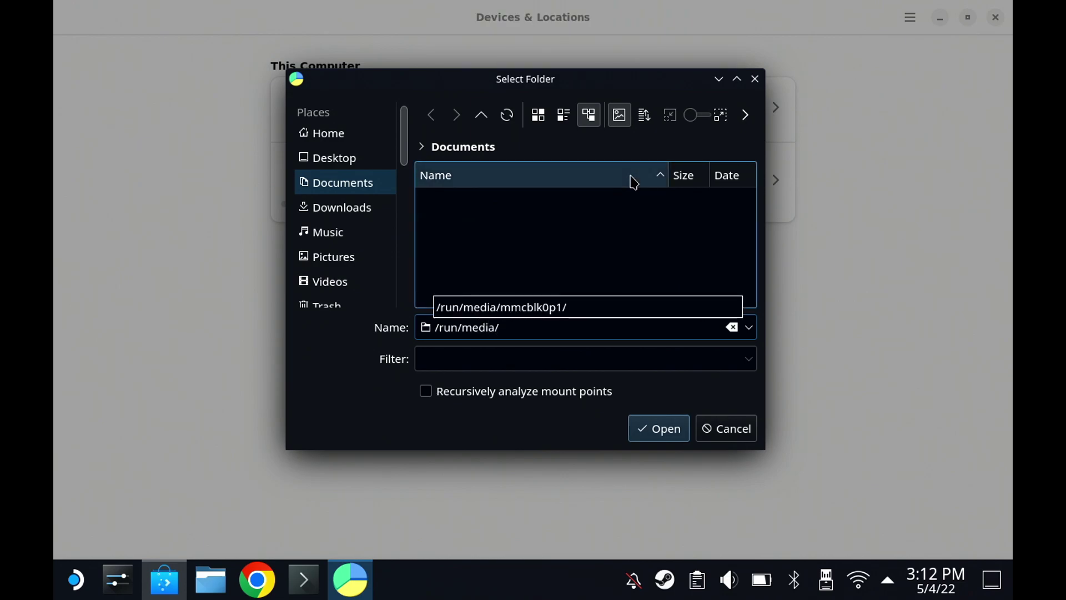
type("m")
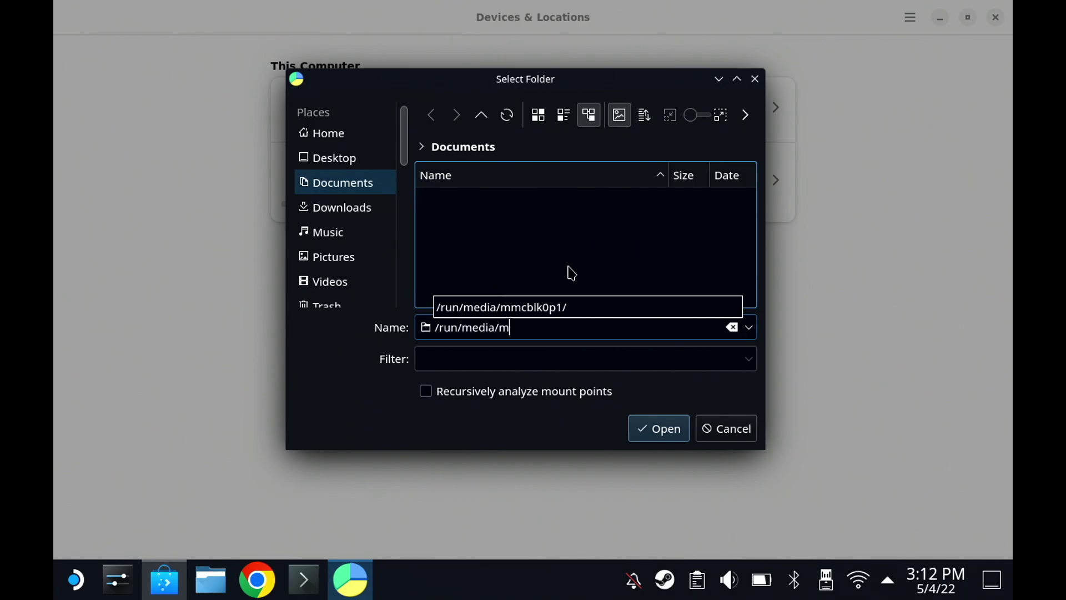
left_click(546, 309)
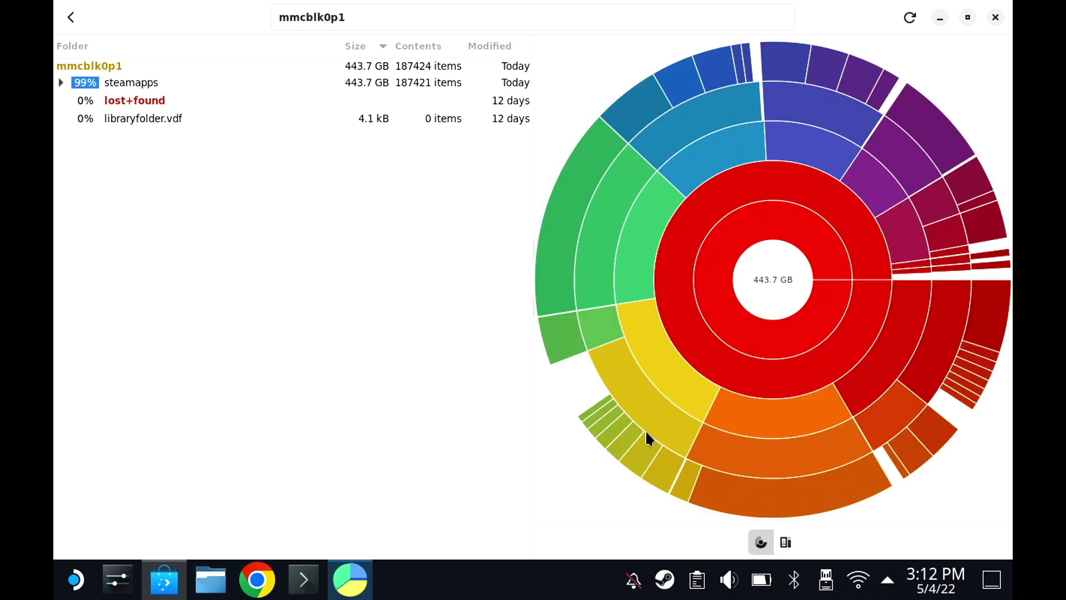
mouse_move(689, 263)
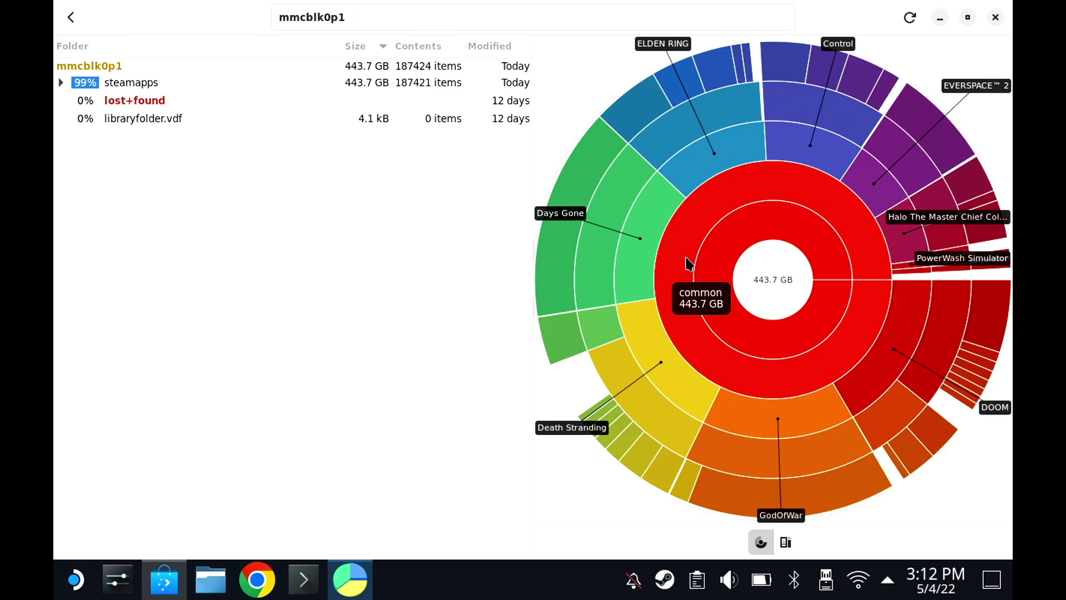
- Drill into steamapps and then its common game folder
left_click(58, 83)
double_click(106, 80)
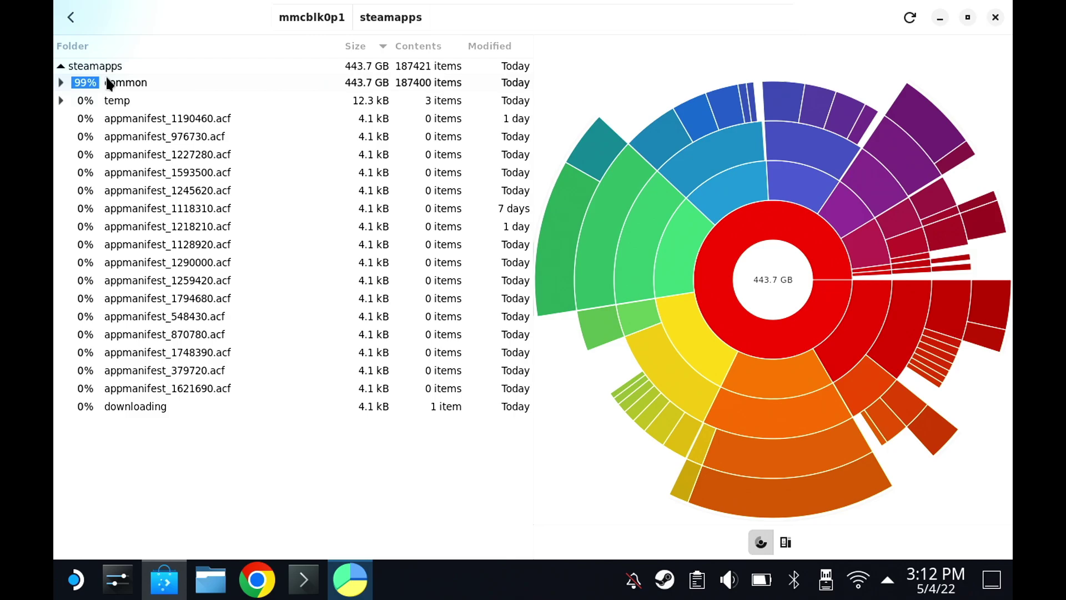
double_click(129, 89)
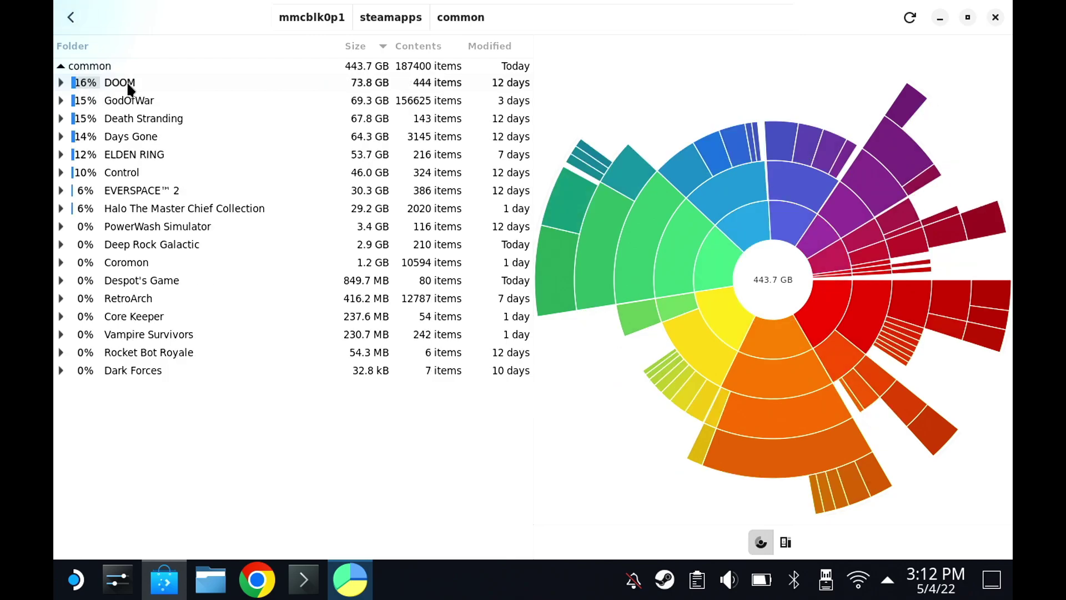